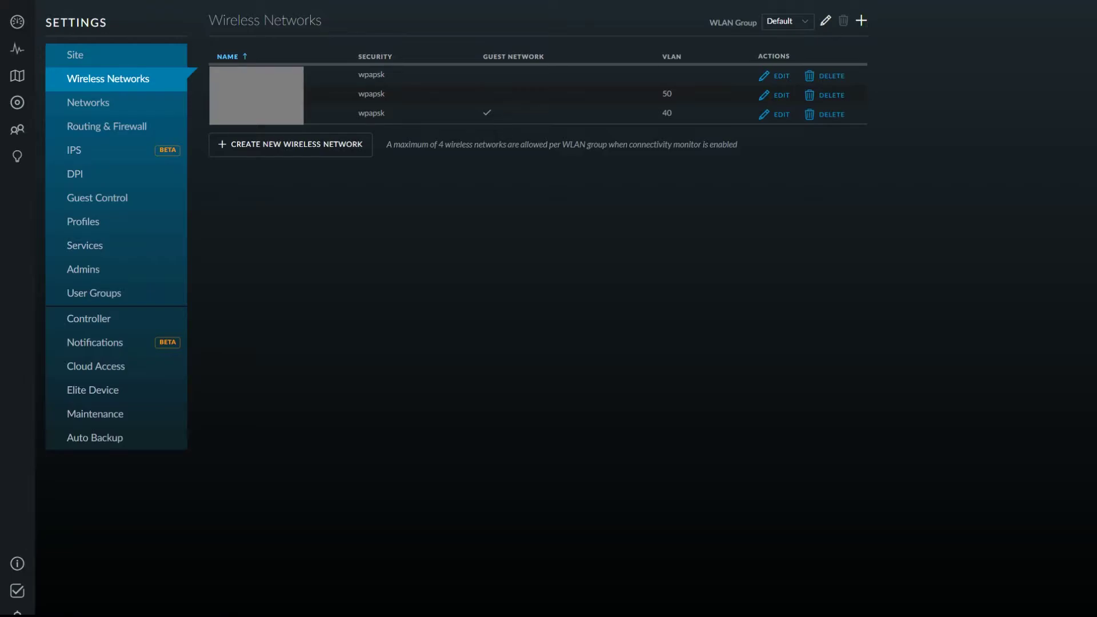
Create a wireless network named 'Test IOT' with WPA Personal security and a security key.
{"action": "left_click", "coordinate": [312, 150]}
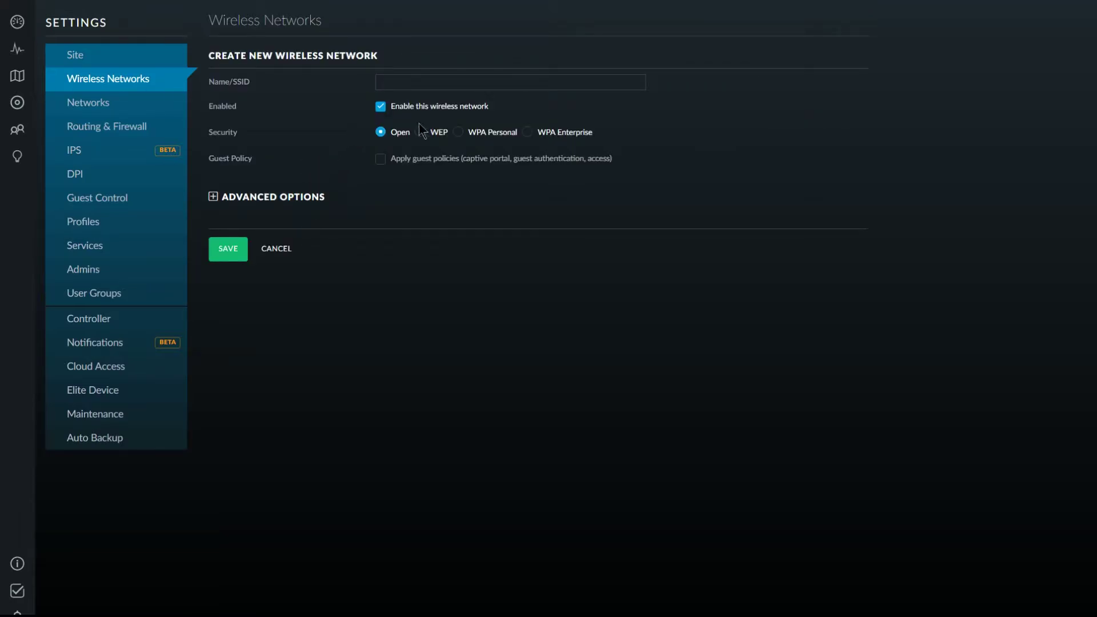
{"action": "left_click", "coordinate": [428, 82]}
{"action": "type", "text": "Test"}
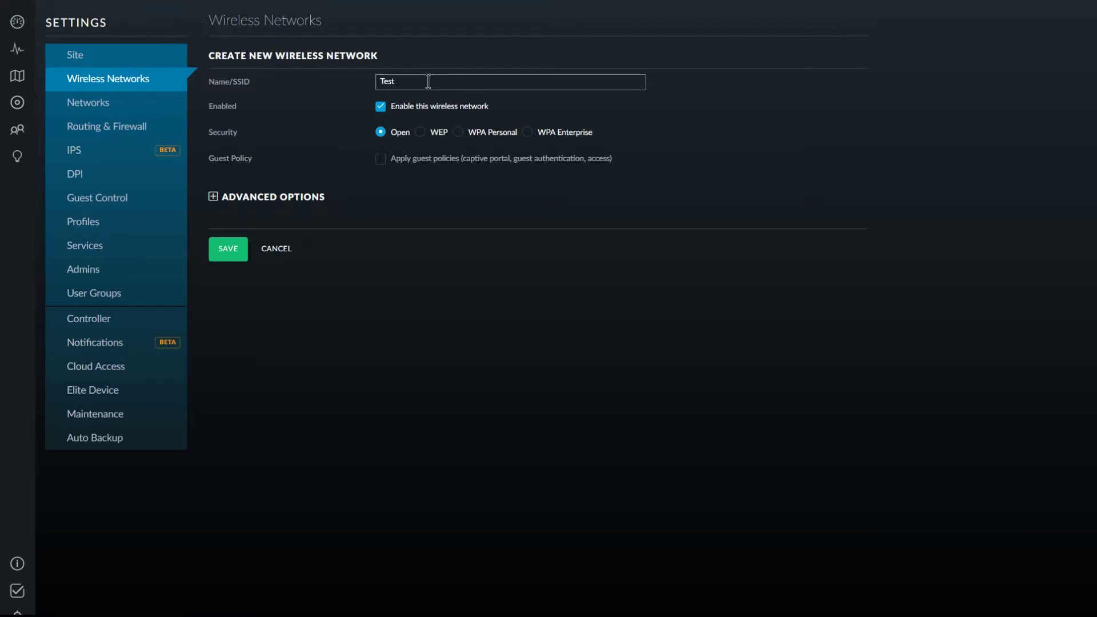
{"action": "type", "text": " IOT"}
{"action": "left_click", "coordinate": [458, 133]}
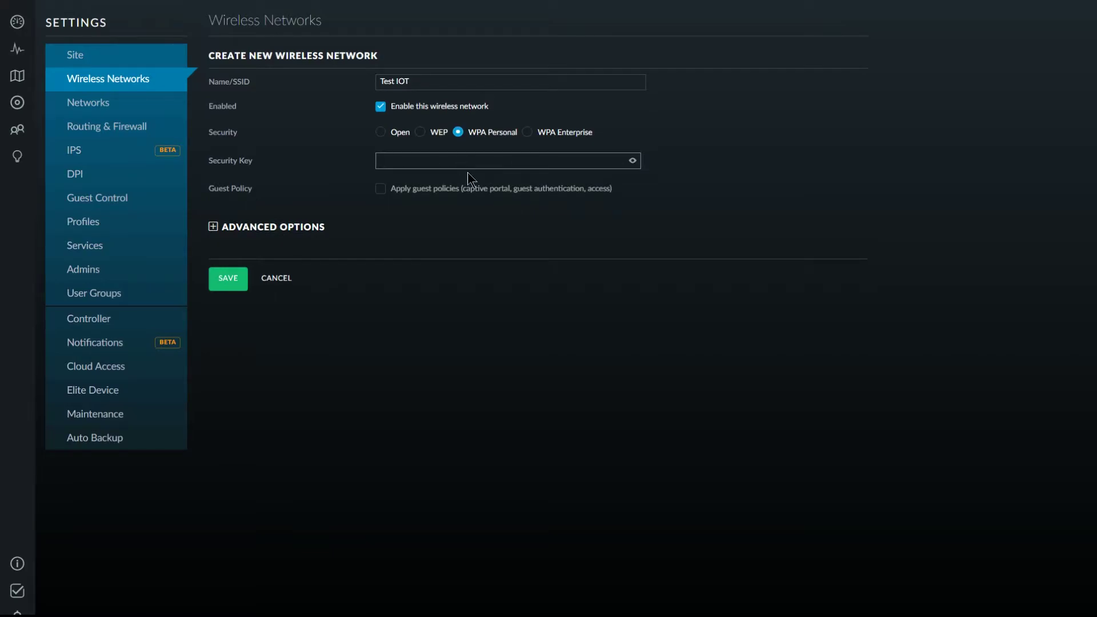
Put Test IOT on VLAN 200, lengthen its key to eight characters, and save.
{"action": "left_click", "coordinate": [213, 227]}
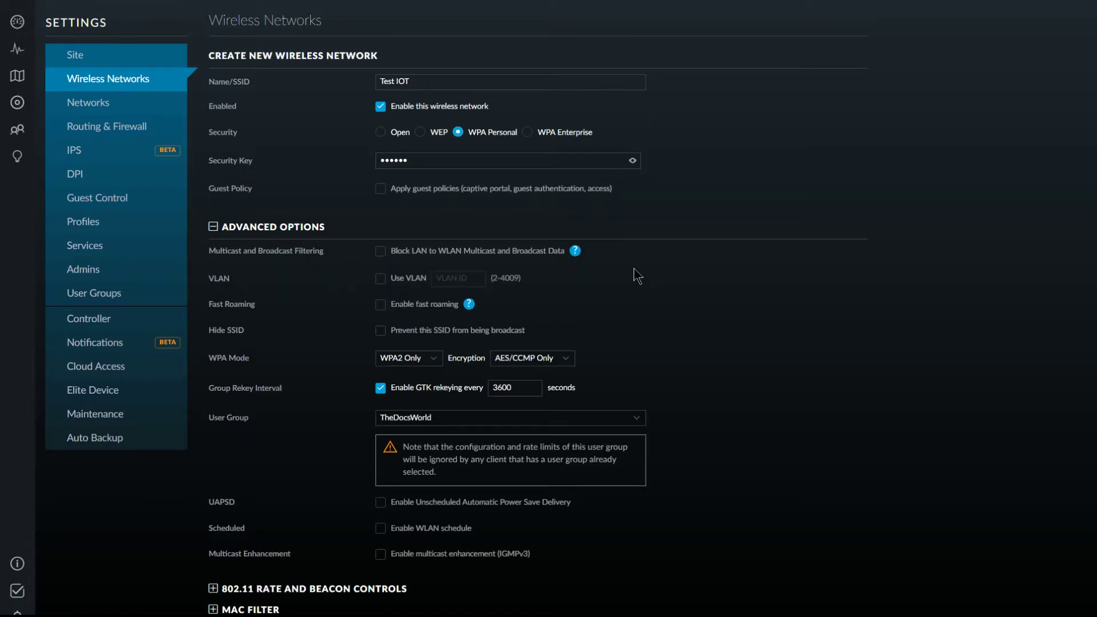
{"action": "scroll", "coordinate": [616, 284], "scroll_direction": "down", "scroll_amount": 1}
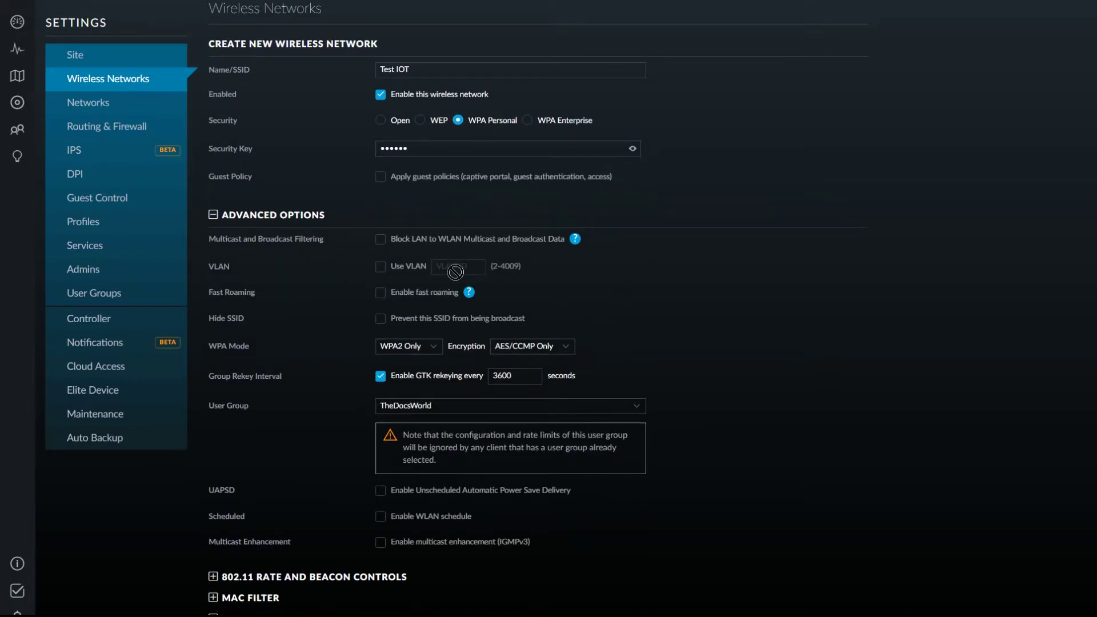
{"action": "left_click", "coordinate": [381, 268]}
{"action": "left_click", "coordinate": [464, 269]}
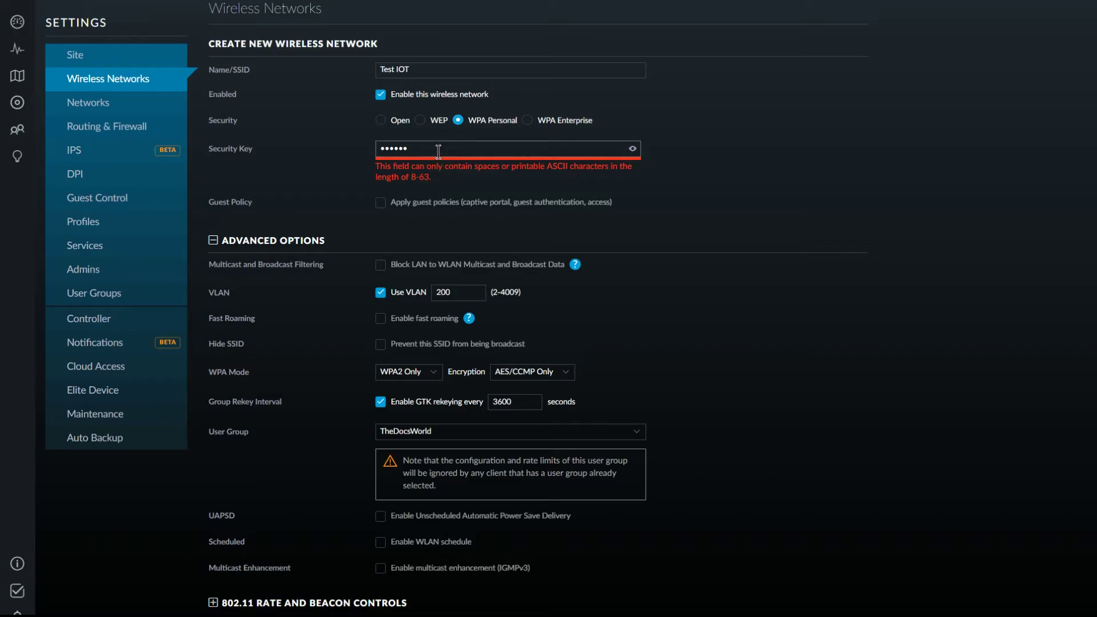
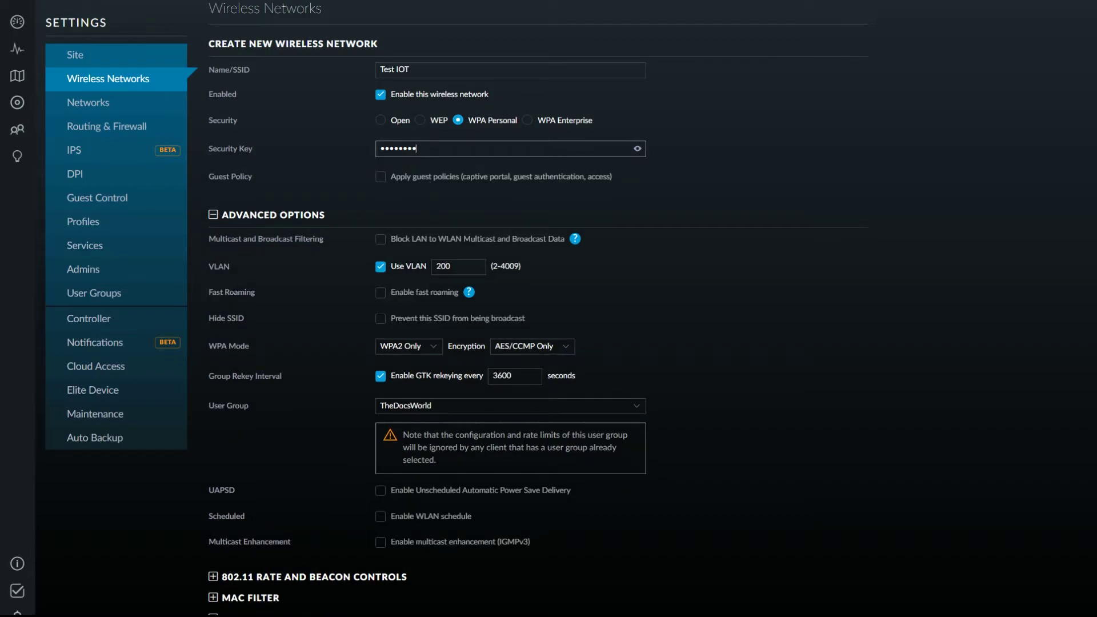
{"action": "key", "text": "Return"}
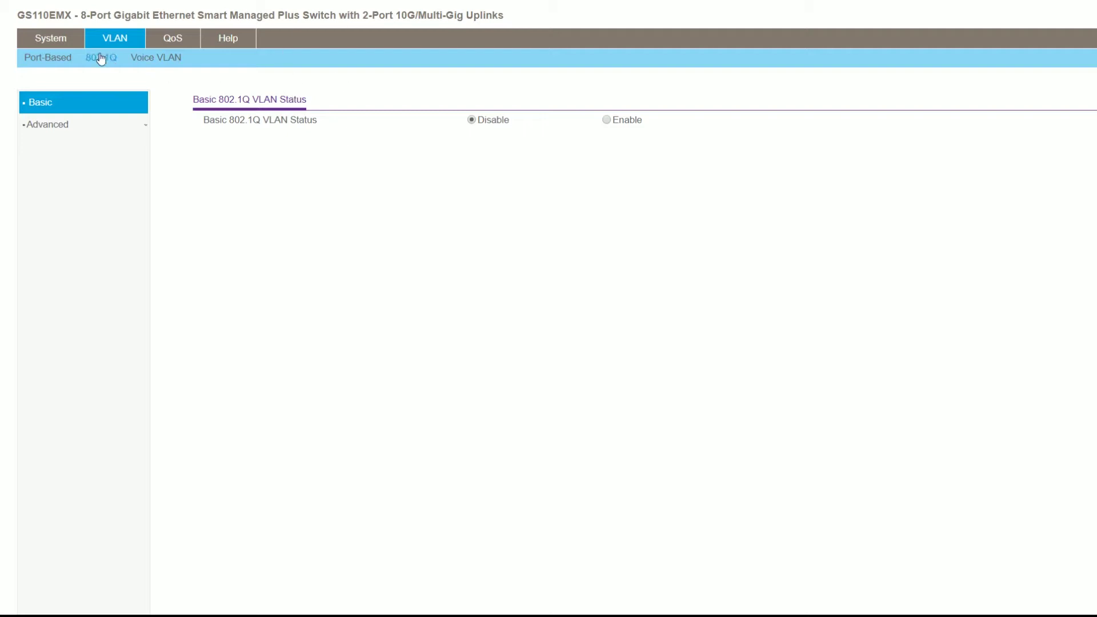
Enable Basic 802.1Q VLAN on the GS110EMX, accepting the warning that erases VLAN settings.
{"action": "left_click", "coordinate": [120, 36]}
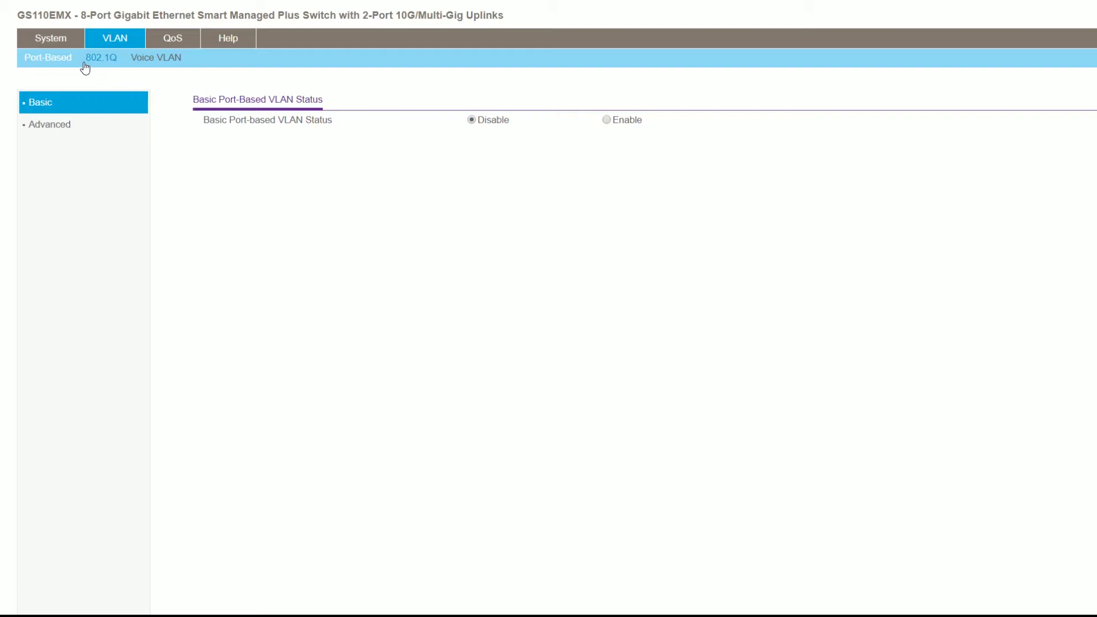
{"action": "left_click", "coordinate": [109, 63]}
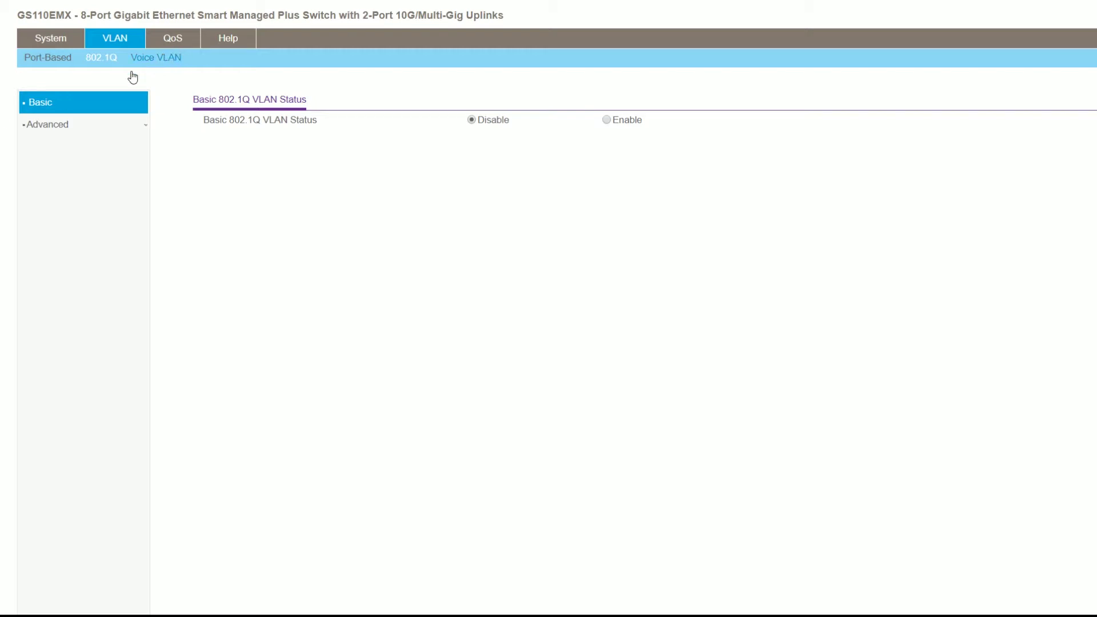
{"action": "left_click", "coordinate": [59, 126]}
{"action": "left_click", "coordinate": [605, 120]}
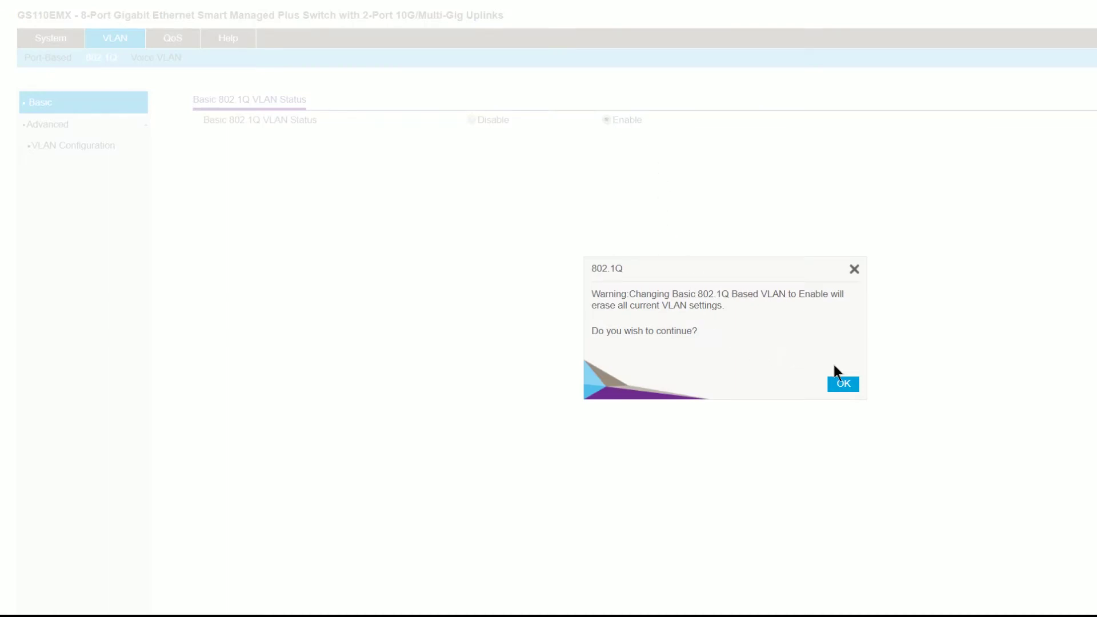
{"action": "left_click", "coordinate": [830, 379]}
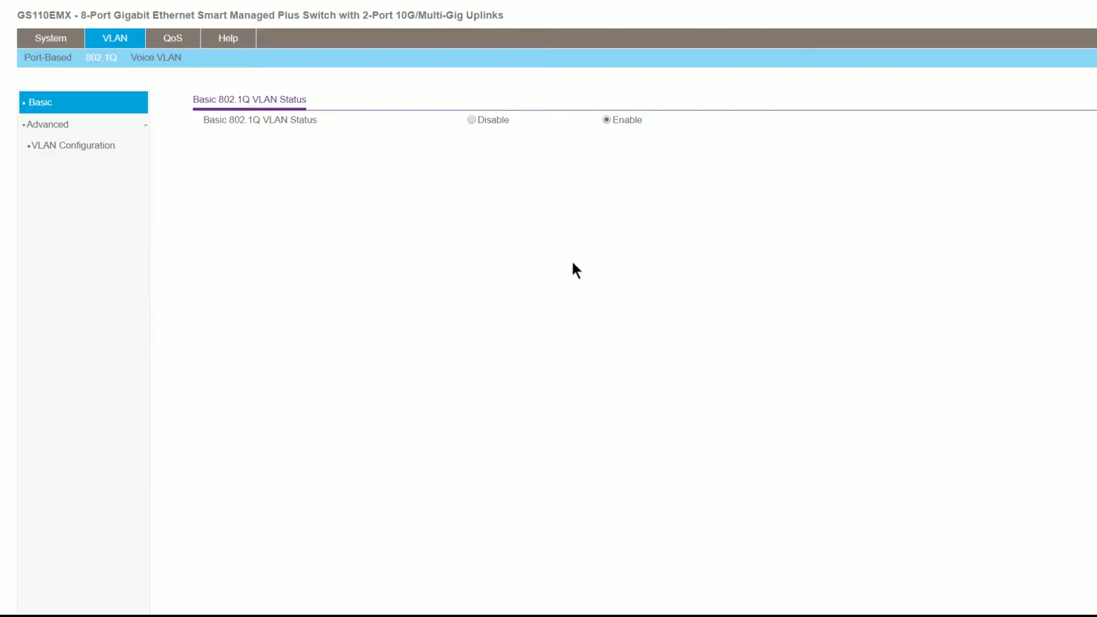
Add VLAN ID 200 in the VLAN Configuration table, then view VLAN Membership.
{"action": "left_click", "coordinate": [91, 155]}
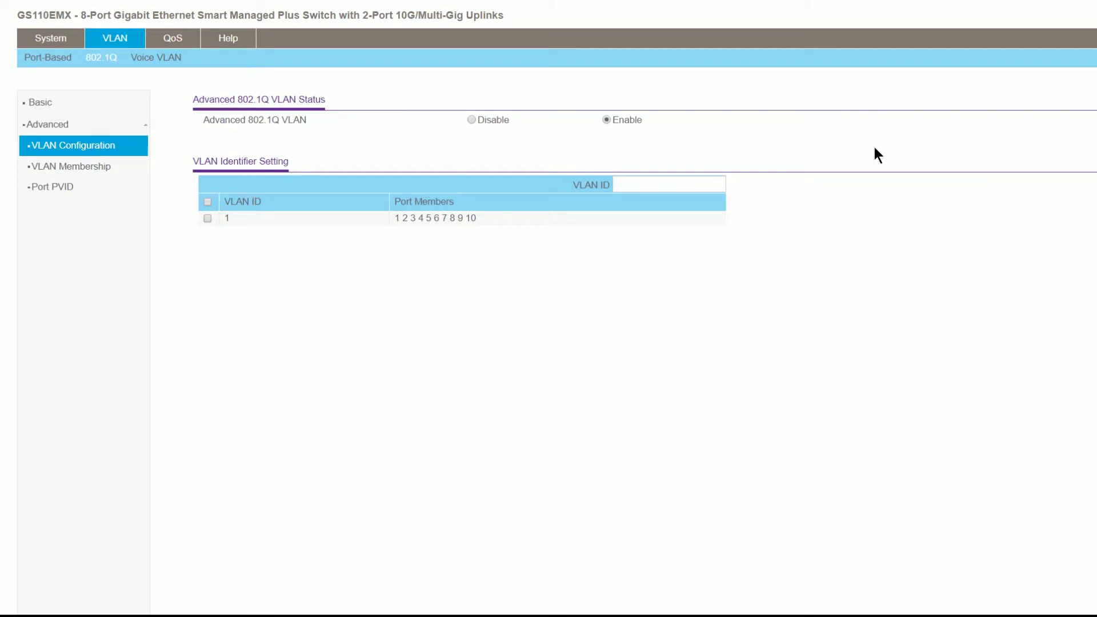
{"action": "left_click", "coordinate": [695, 184]}
{"action": "type", "text": "200"}
{"action": "key", "text": "Return"}
{"action": "left_click", "coordinate": [92, 167]}
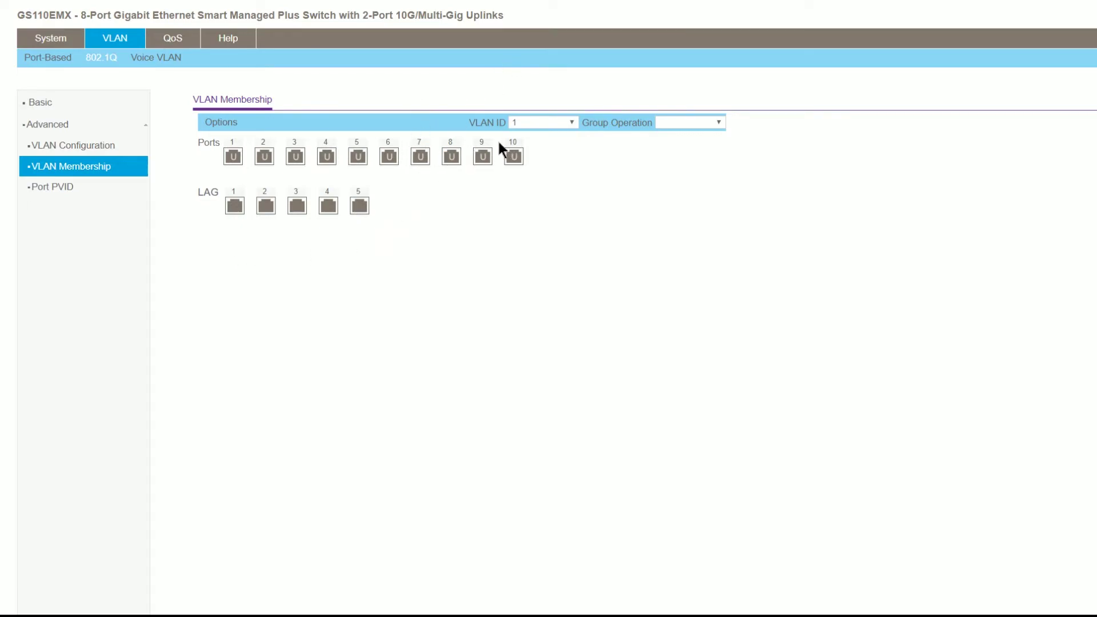
For VLAN 200, make port 10 tagged and ports 3 and 4 untagged members.
{"action": "left_click", "coordinate": [570, 125]}
{"action": "key", "text": "Down"}
{"action": "left_click", "coordinate": [514, 159]}
{"action": "left_click", "coordinate": [296, 160]}
{"action": "left_click", "coordinate": [327, 162]}
Recheck VLAN 200's port membership on the VLAN Membership page.
{"action": "left_click", "coordinate": [54, 189]}
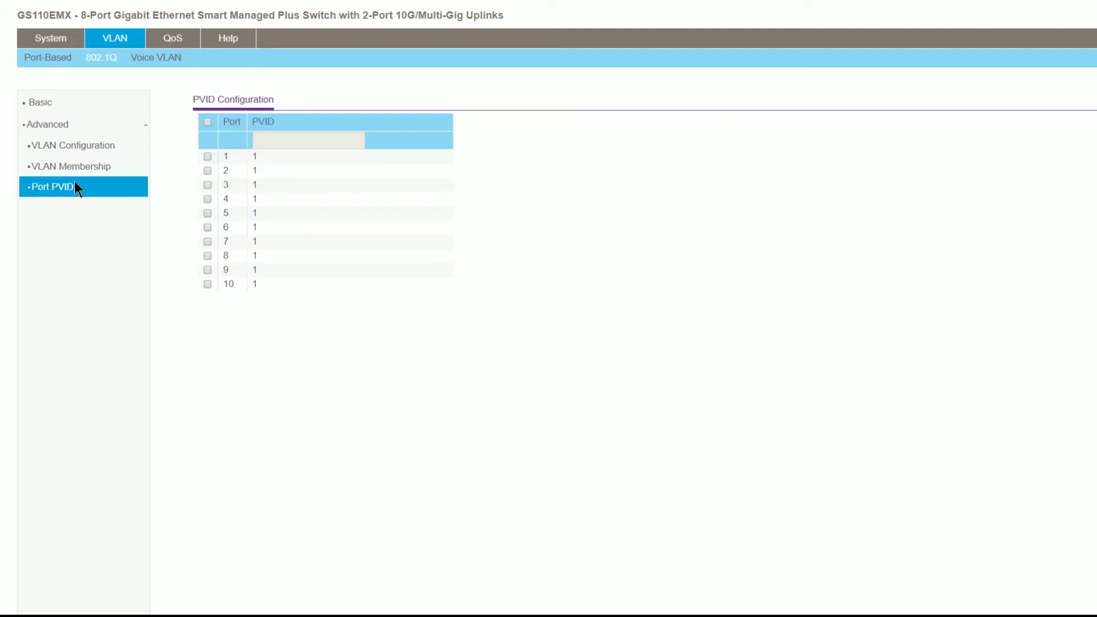
{"action": "left_click", "coordinate": [73, 167]}
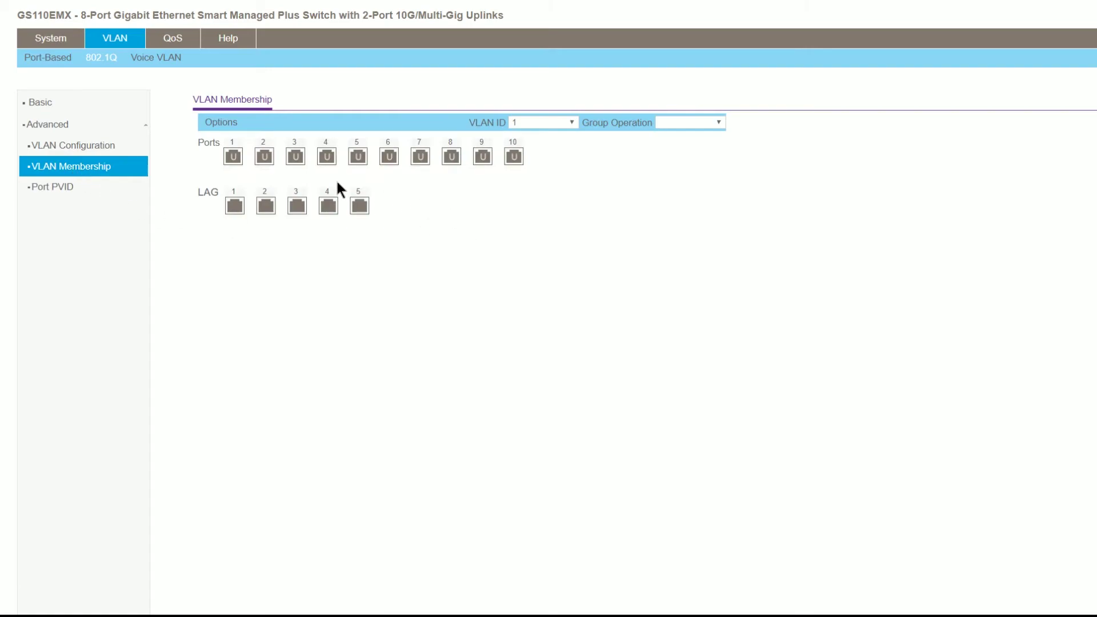
{"action": "left_click", "coordinate": [527, 123]}
{"action": "left_click", "coordinate": [526, 146]}
Assign PVID 200 to ports 3 and 4 on the Port PVID page.
{"action": "left_click", "coordinate": [50, 192]}
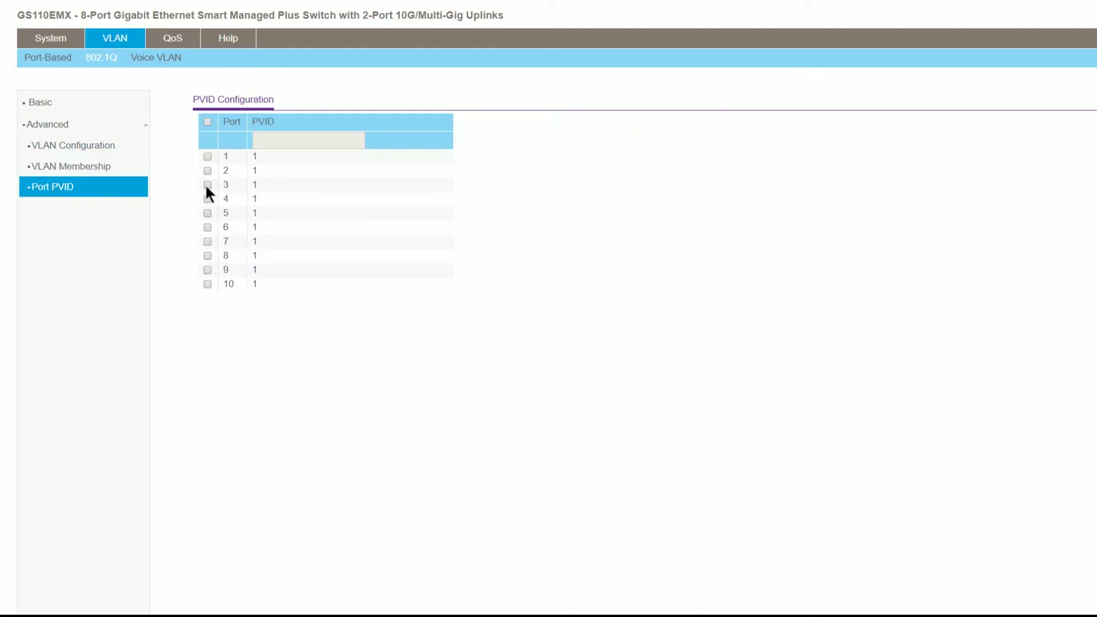
{"action": "left_click", "coordinate": [208, 184]}
{"action": "left_click", "coordinate": [207, 199]}
{"action": "left_click", "coordinate": [295, 143]}
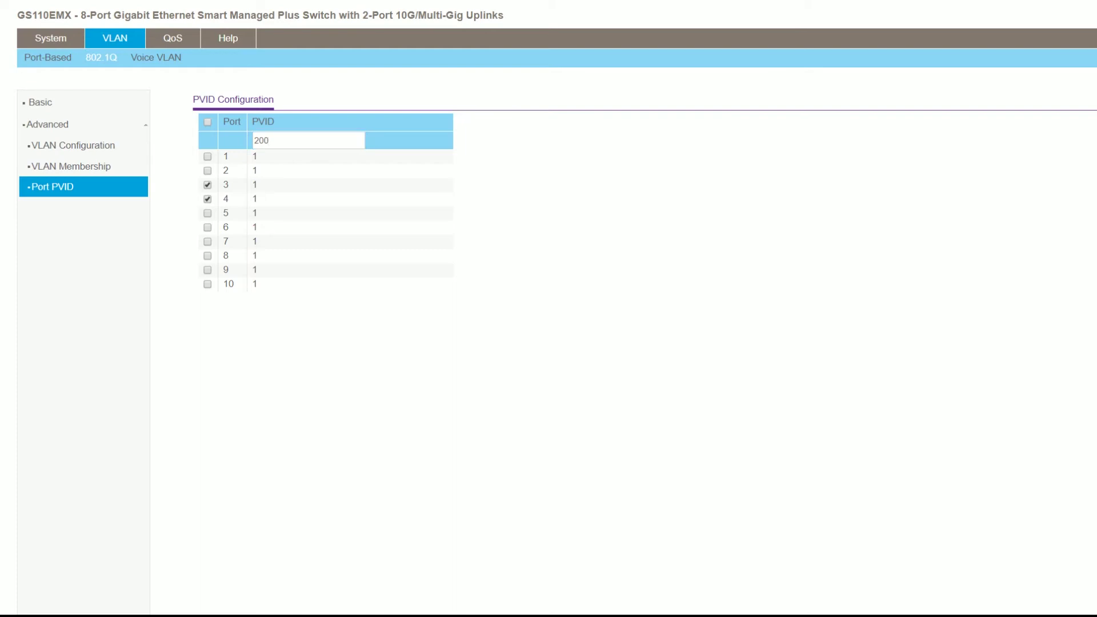
{"action": "key", "text": "Return"}
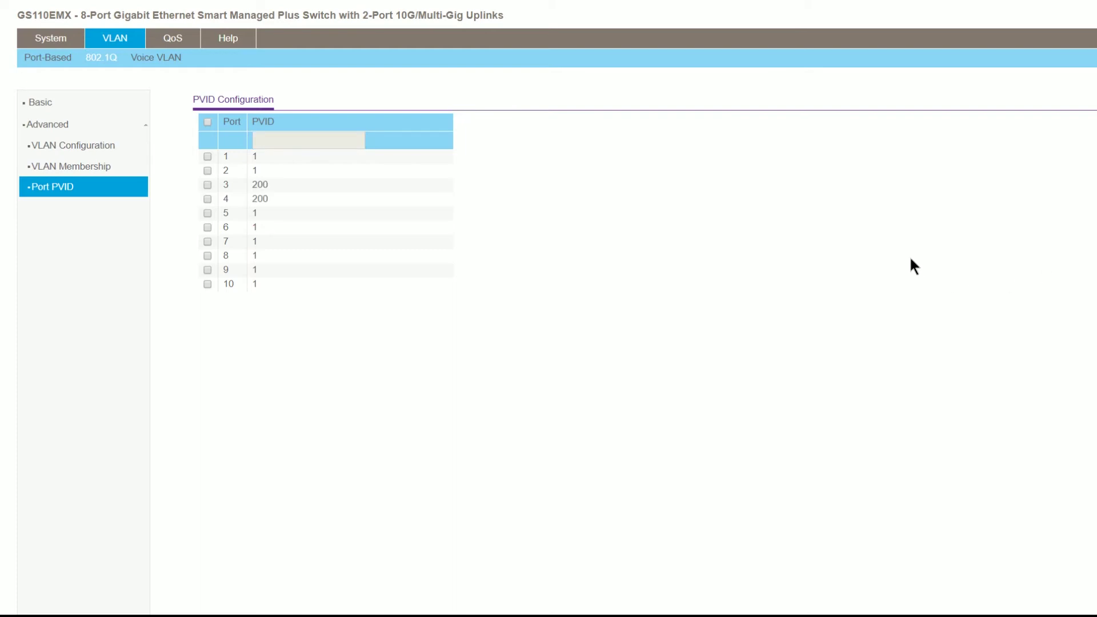